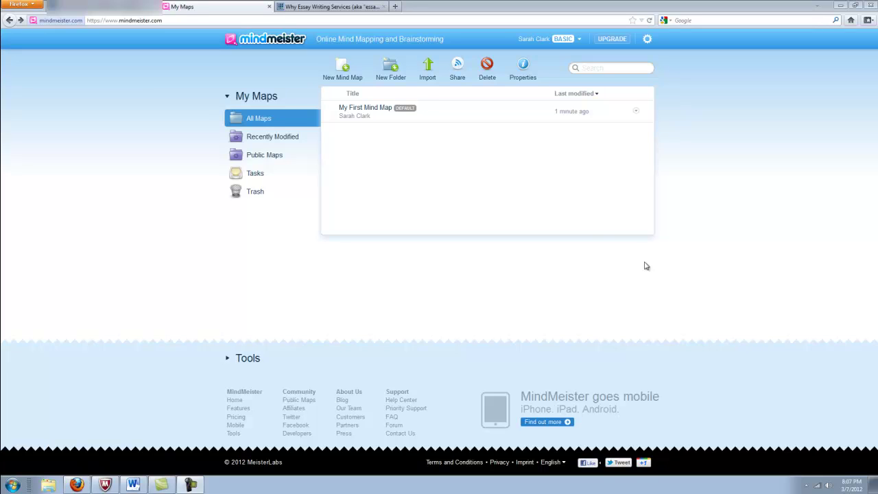
pyautogui.click(339, 7)
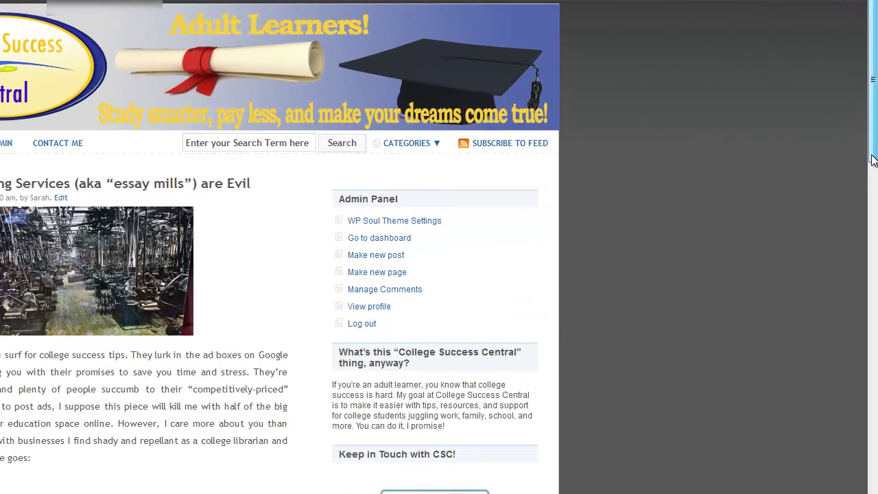
pyautogui.moveTo(873, 160); pyautogui.dragTo(875, 141)
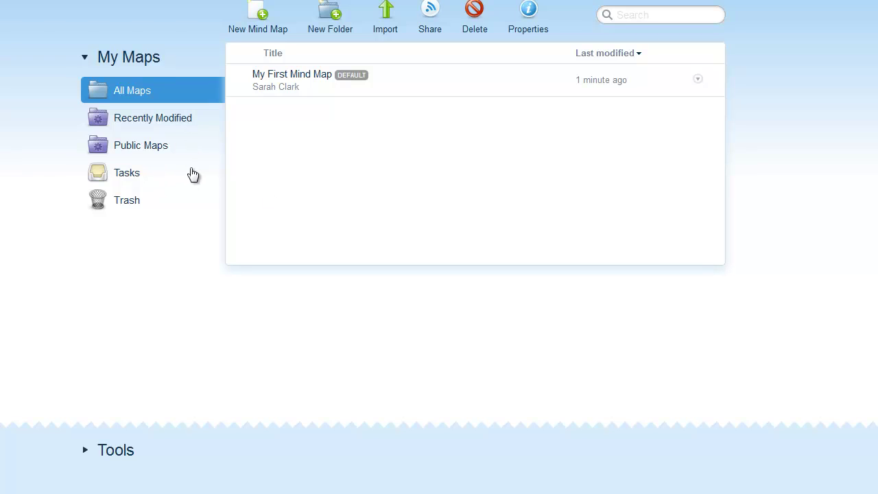
# Step: Create a new mind map from the Brainstorming template
pyautogui.click(261, 21)
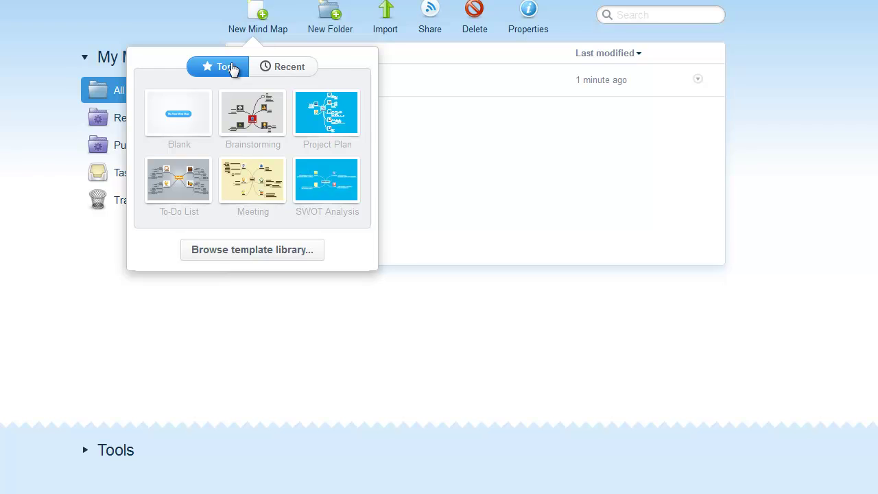
pyautogui.click(246, 130)
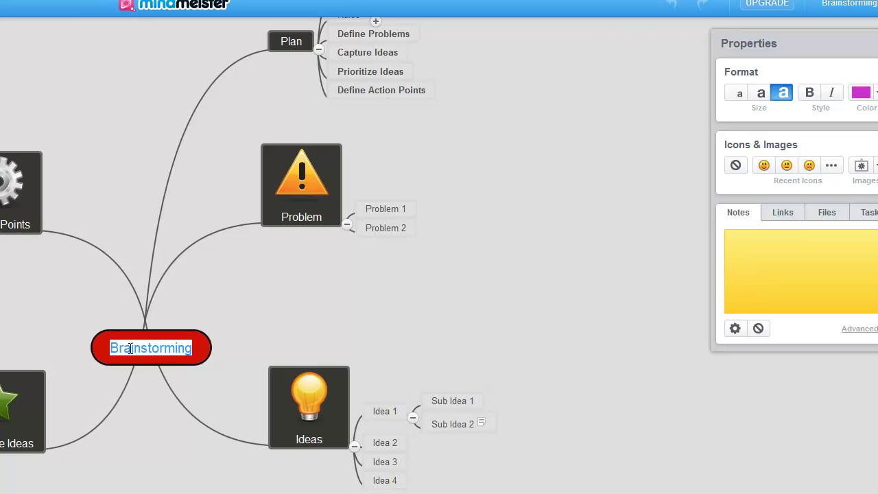
# Step: Retitle the central topic 'ESSAY MILLS ARE EVIL!' and make its text bold
pyautogui.press('BackSpace')
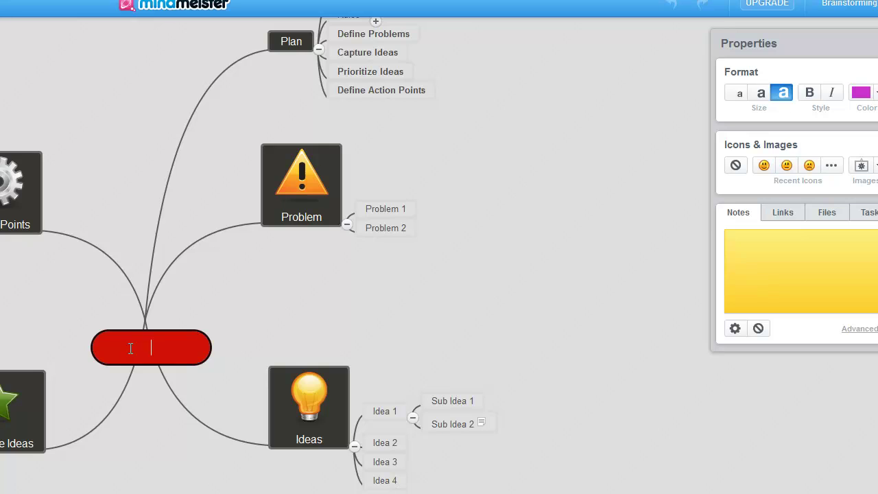
pyautogui.write('ESSAY MILLS A')
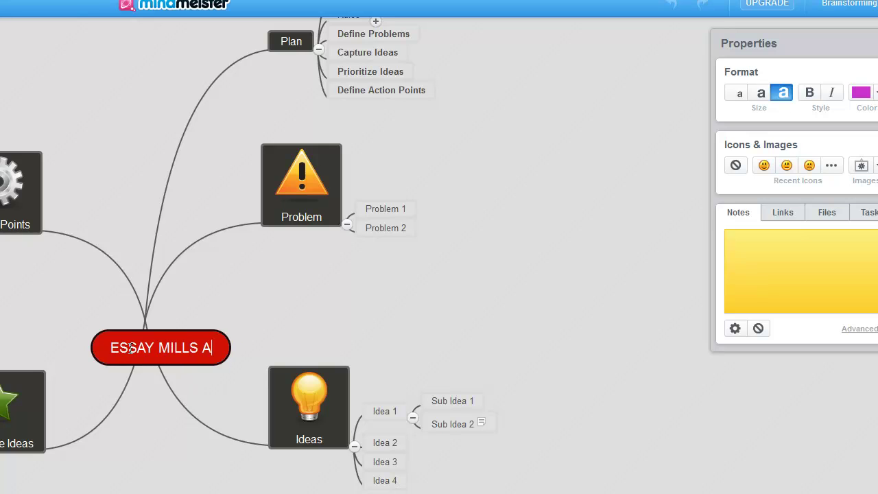
pyautogui.write('T')
pyautogui.press('BackSpace')
pyautogui.write('RE ')
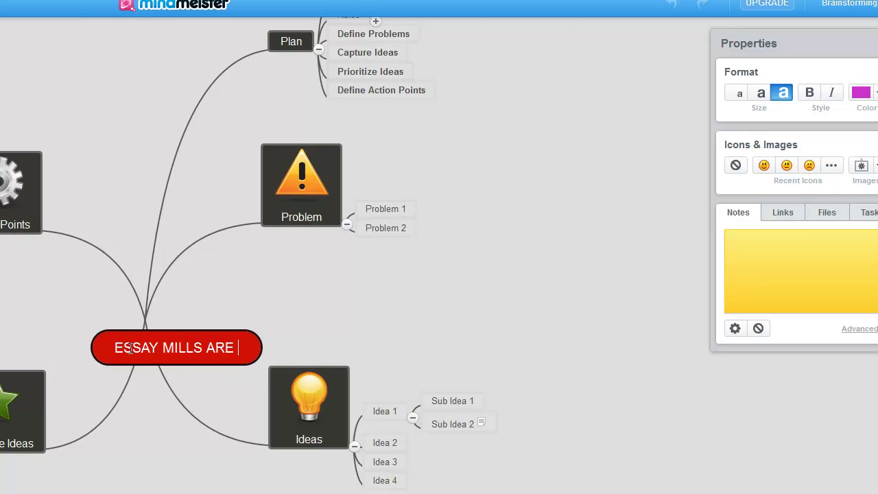
pyautogui.write('EVIL')
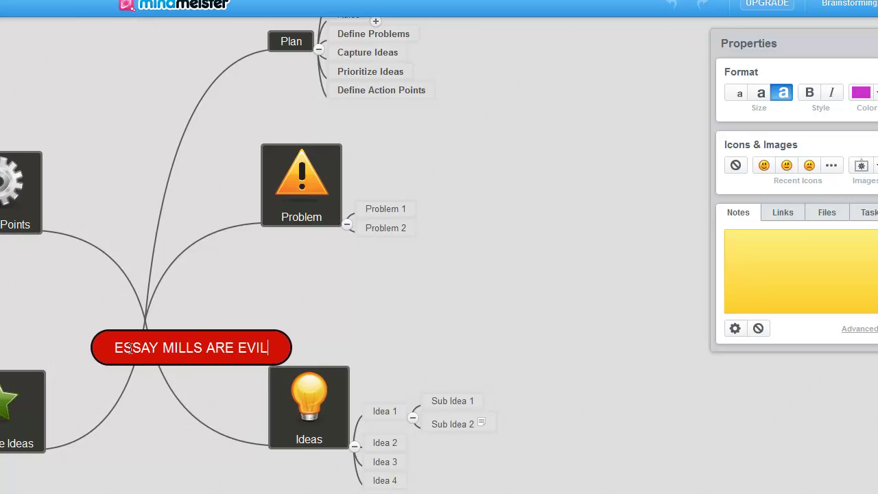
pyautogui.write('!')
pyautogui.click(236, 349)
pyautogui.moveTo(237, 350); pyautogui.dragTo(268, 350)
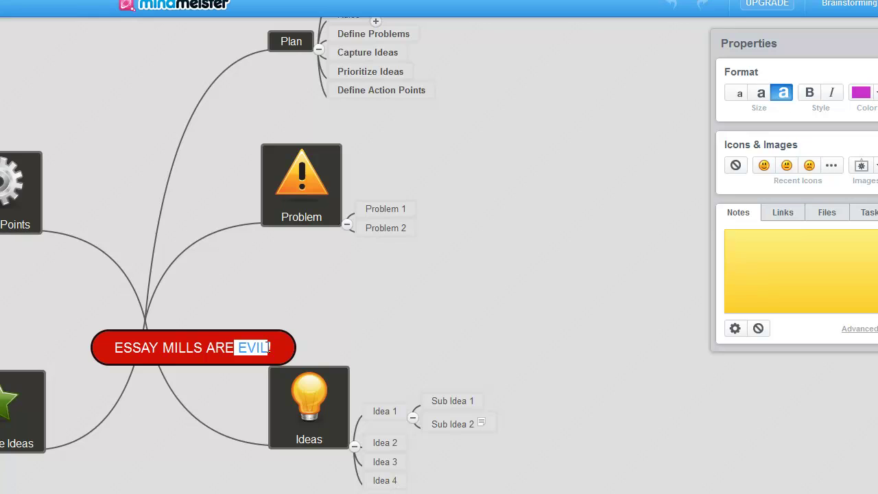
pyautogui.click(815, 96)
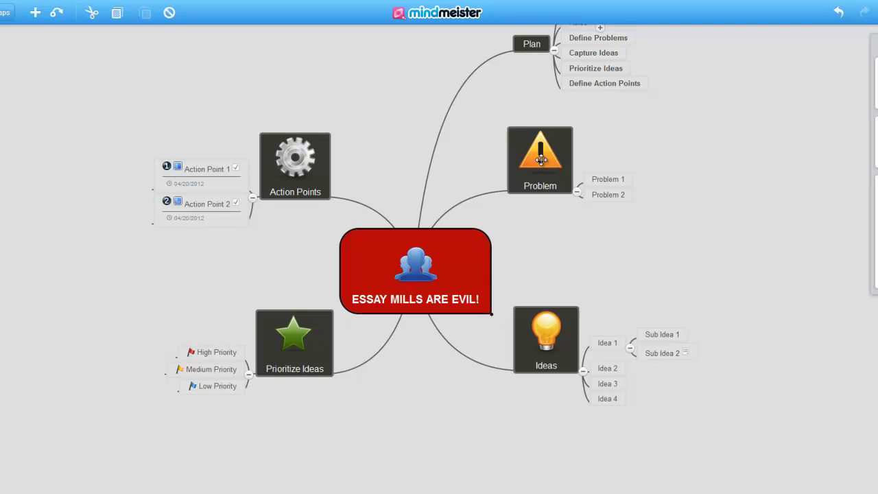
# Step: Remove the warning icon from the Problem branch and rename it 'Dishonest'
pyautogui.click(541, 159)
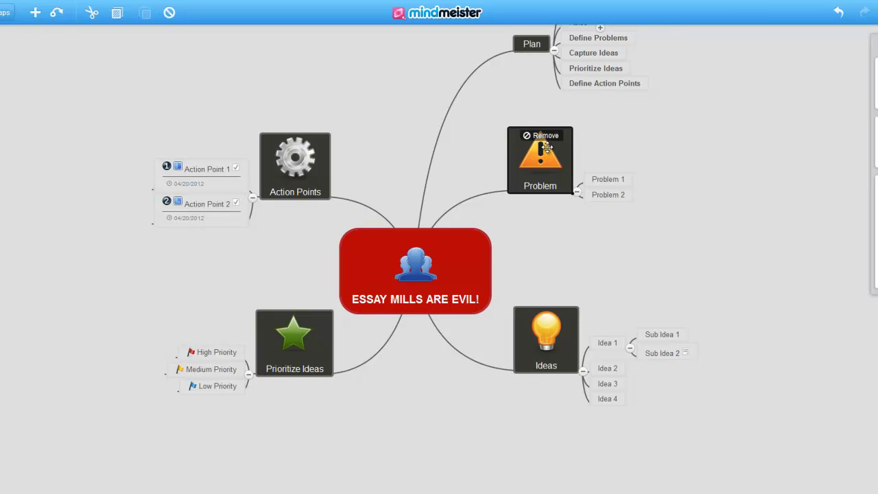
pyautogui.click(534, 136)
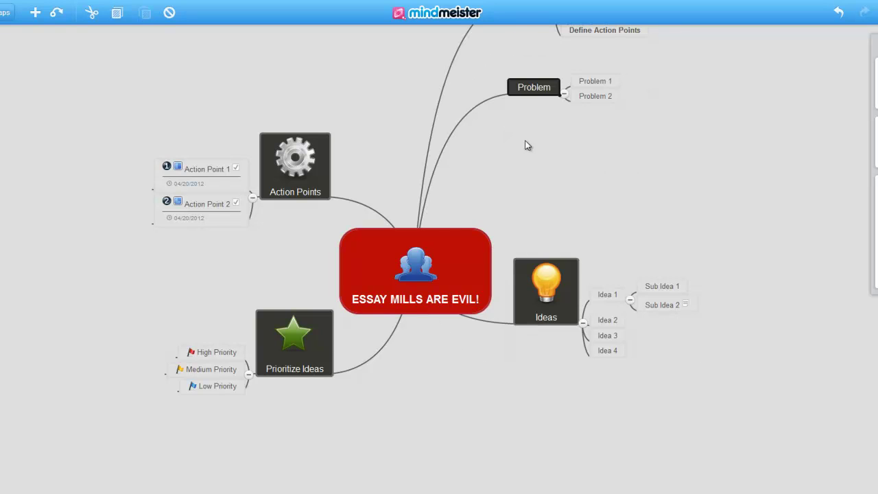
pyautogui.doubleClick(534, 87)
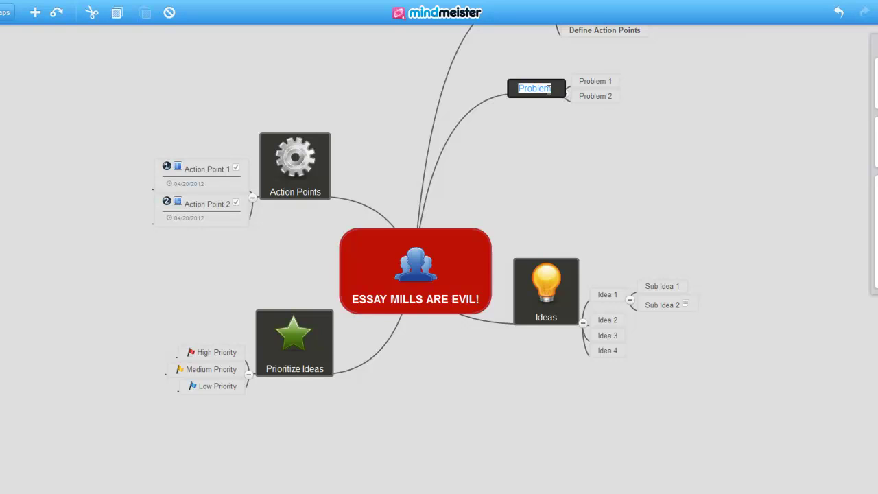
pyautogui.write('Dishonest')
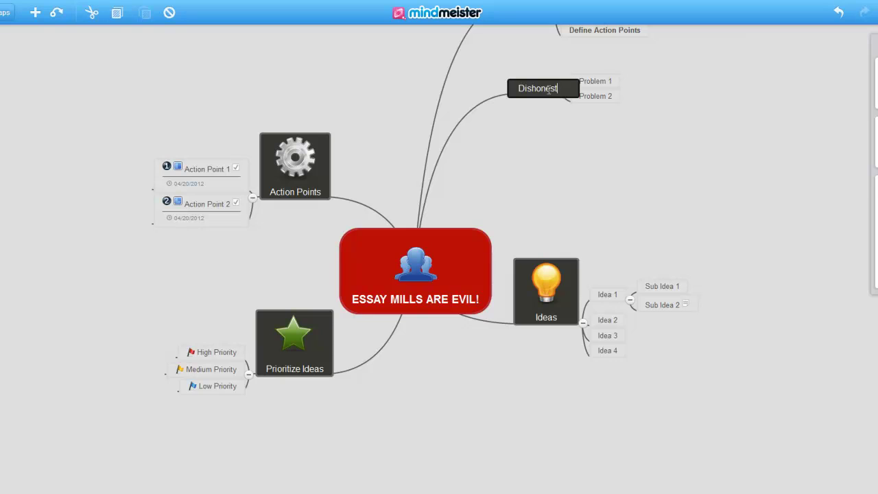
# Step: Rename Problem 1 and Problem 2 to 'presenting others work as your own' and 'Prine directive'
pyautogui.doubleClick(607, 81)
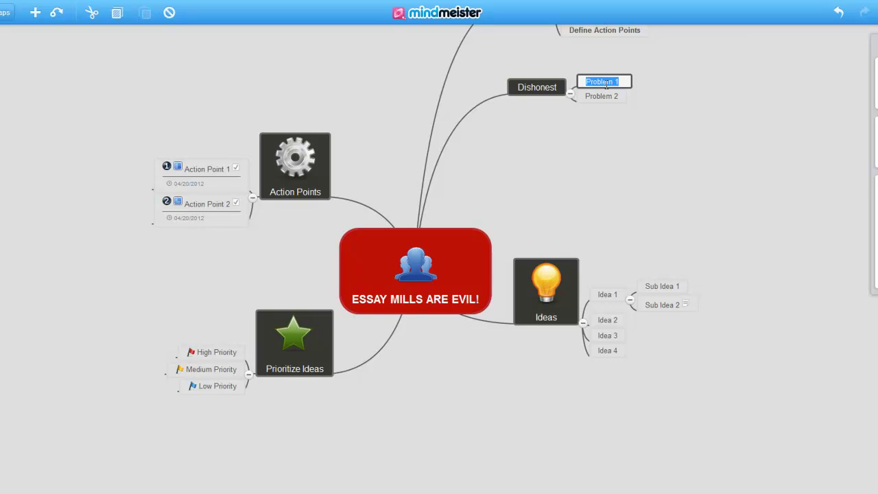
pyautogui.write('presenting others ')
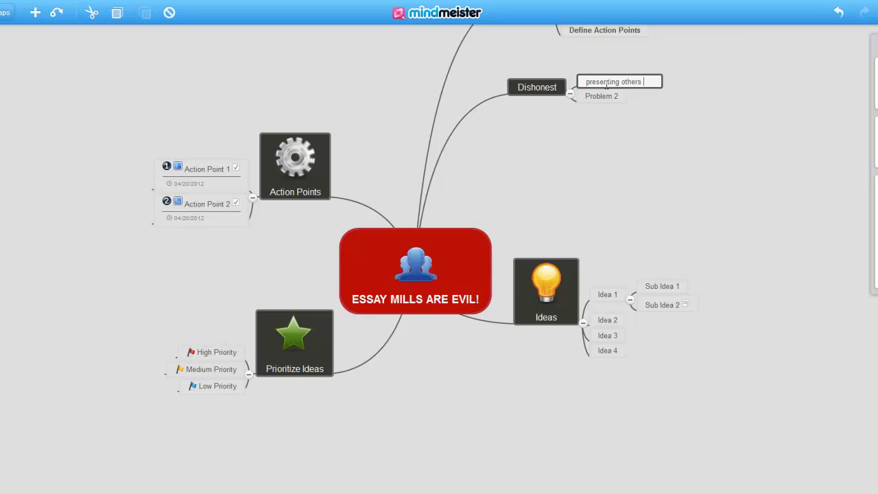
pyautogui.write('work as uy')
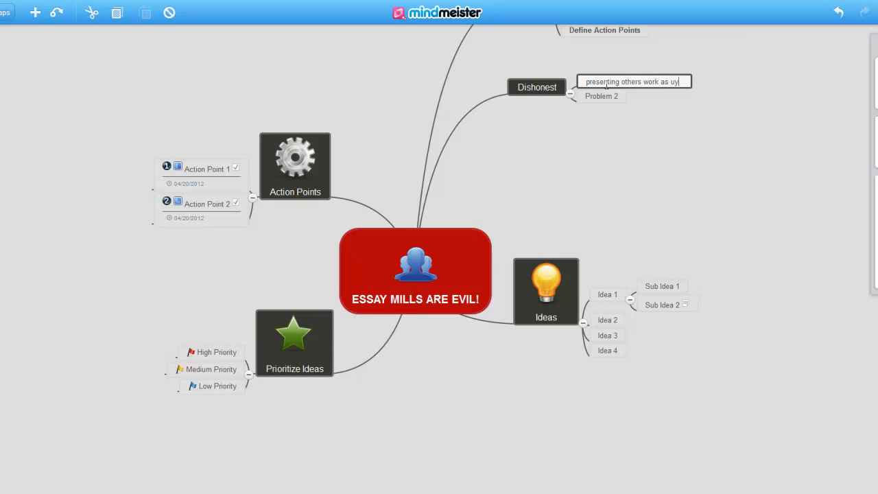
pyautogui.press('BackSpace')
pyautogui.write('p')
pyautogui.press('BackSpace')
pyautogui.press('BackSpace')
pyautogui.write('your own')
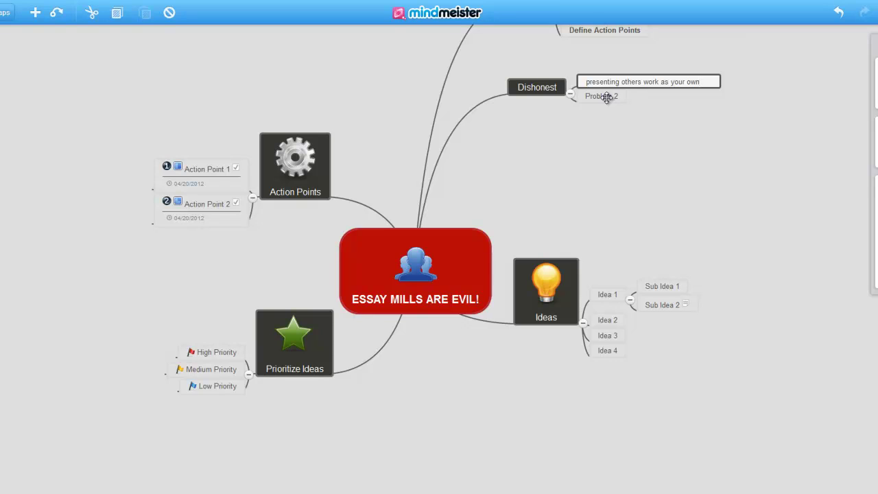
pyautogui.doubleClick(606, 97)
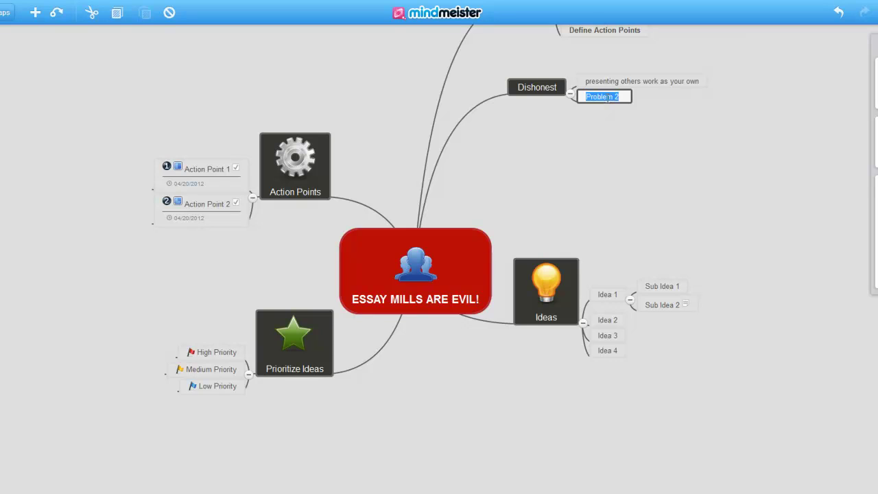
pyautogui.write('Prine directi')
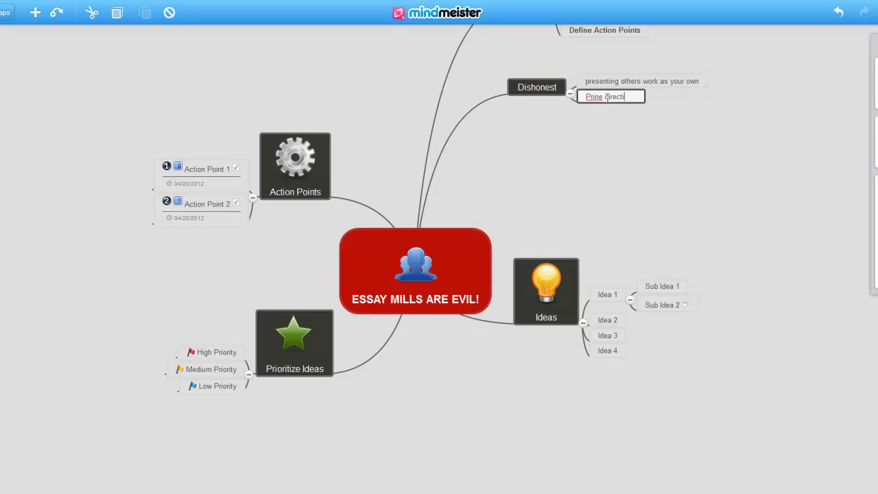
pyautogui.write('ve')
pyautogui.press('Return')
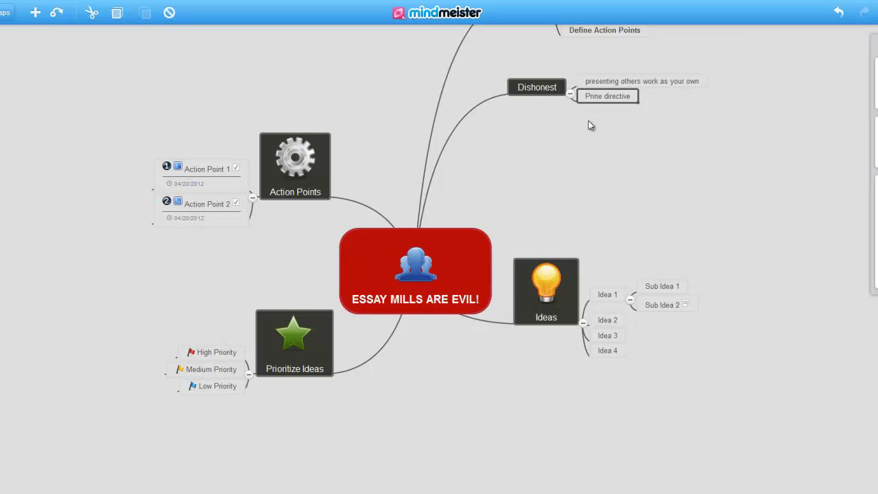
pyautogui.click(558, 299)
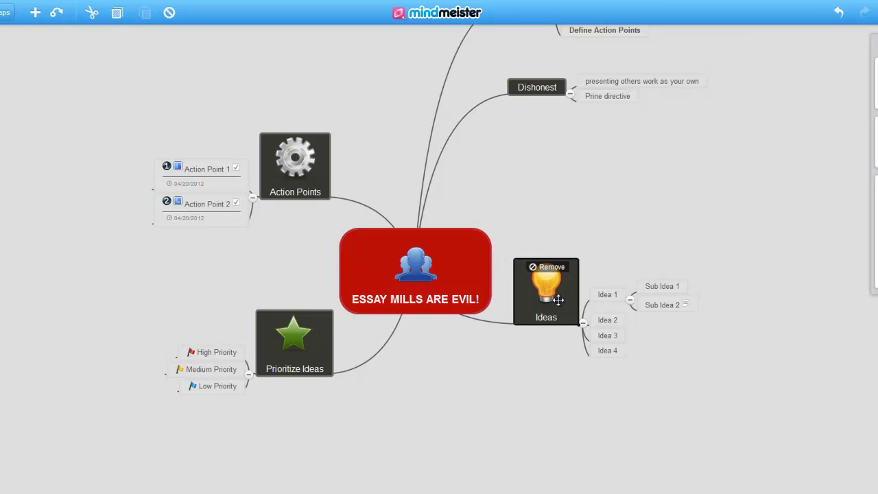
# Step: Rename the Ideas branch 'Waste of money' without its lightbulb, and add a 'Dan experiment' branch
pyautogui.click(547, 267)
pyautogui.doubleClick(534, 267)
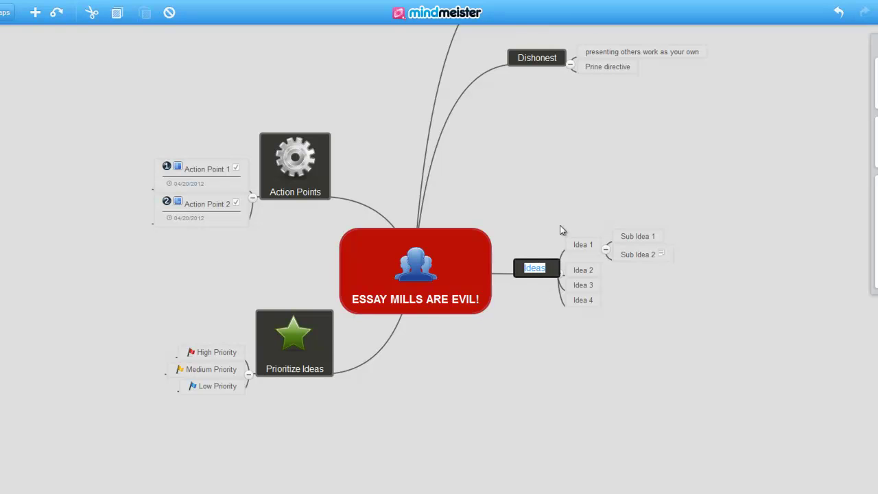
pyautogui.write('Waste o')
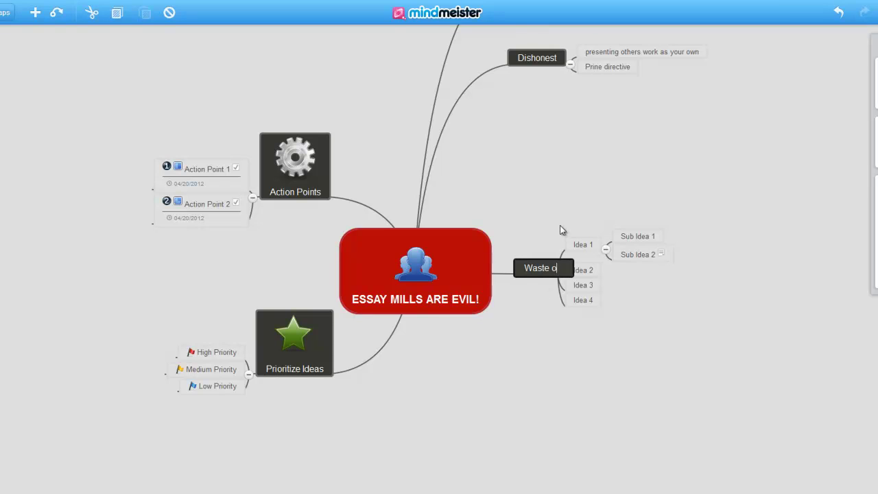
pyautogui.write('f money')
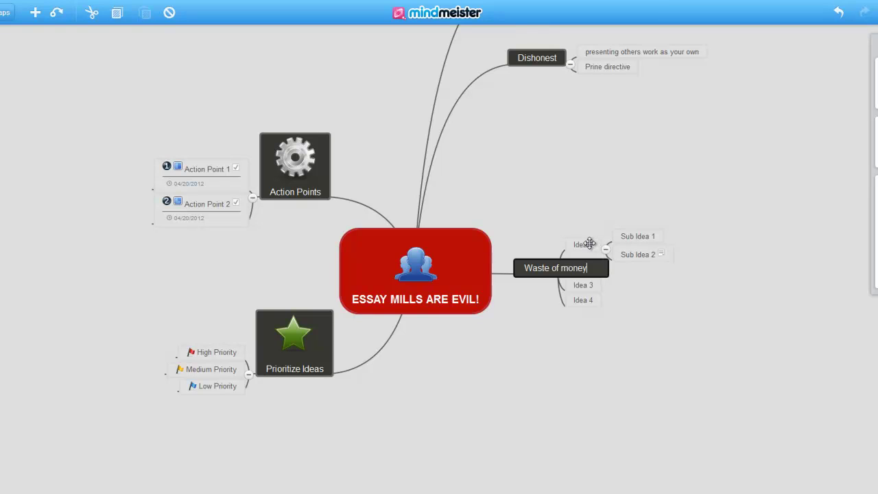
pyautogui.click(589, 243)
pyautogui.press('Return')
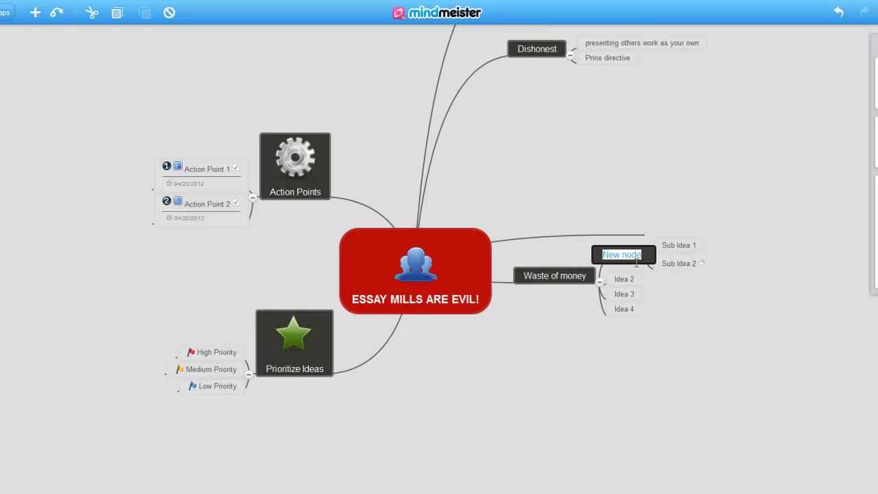
pyautogui.write('Dan ')
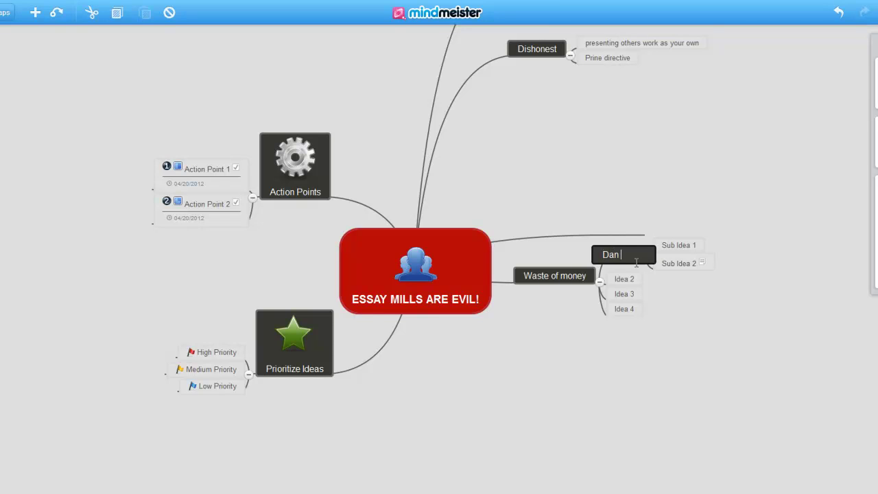
pyautogui.write('experiment')
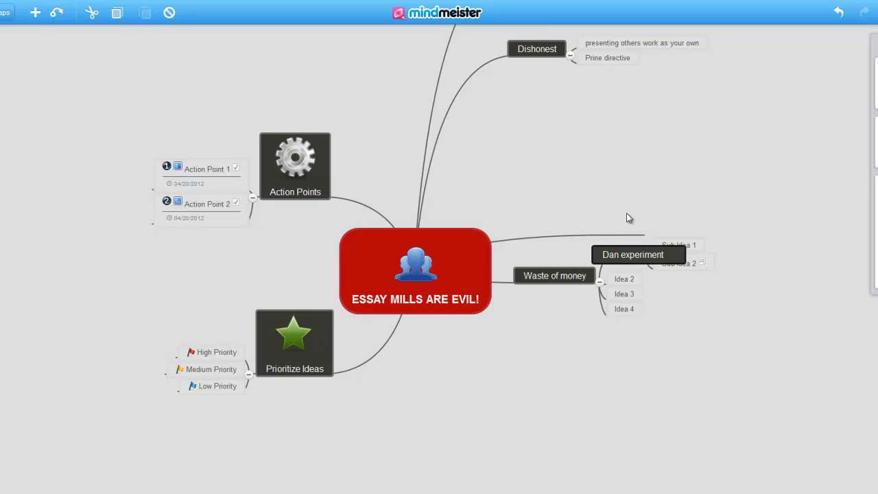
# Step: Remove the star icon from Prioritize Ideas and rename it 'risk of plagiarism'
pyautogui.click(301, 345)
pyautogui.moveTo(293, 335)
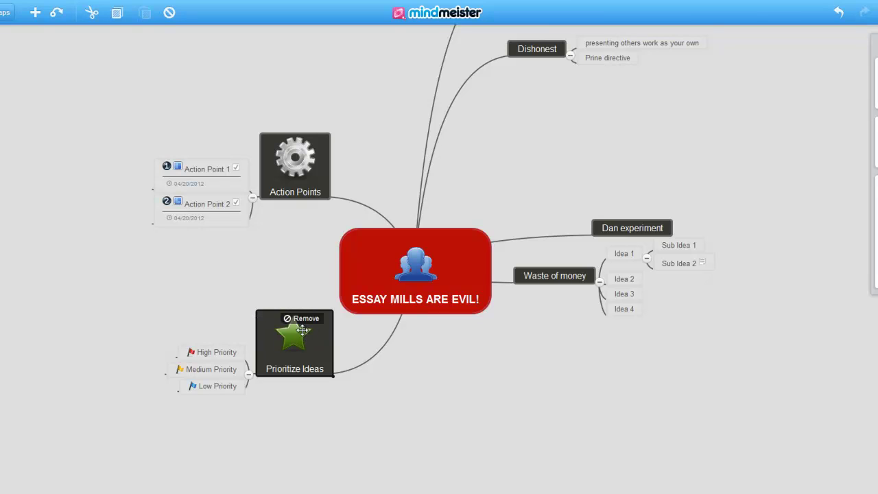
pyautogui.click(302, 319)
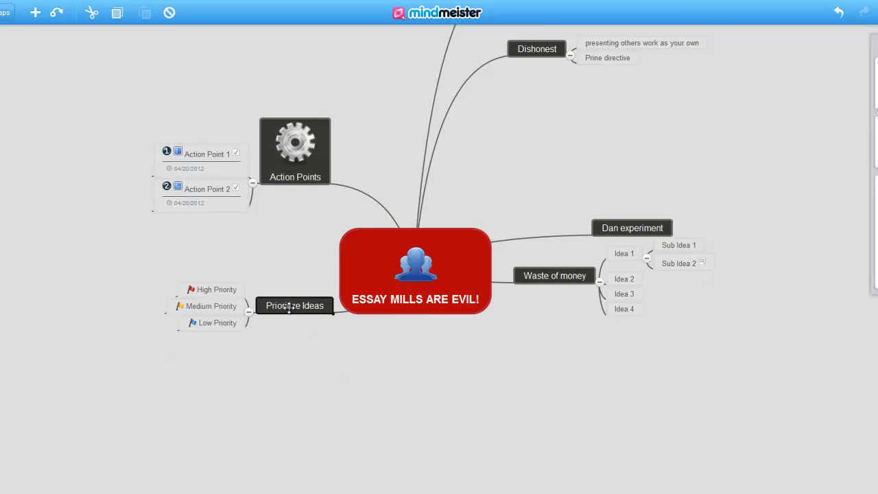
pyautogui.doubleClick(295, 306)
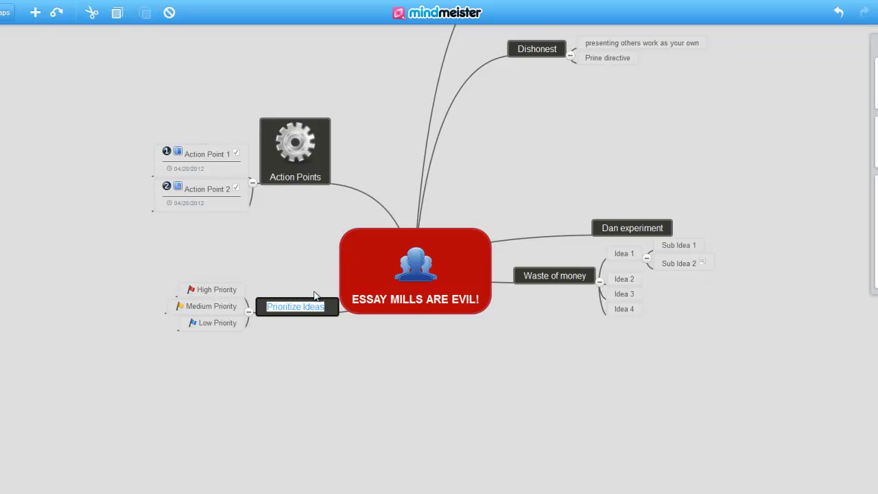
pyautogui.write('risk of pla')
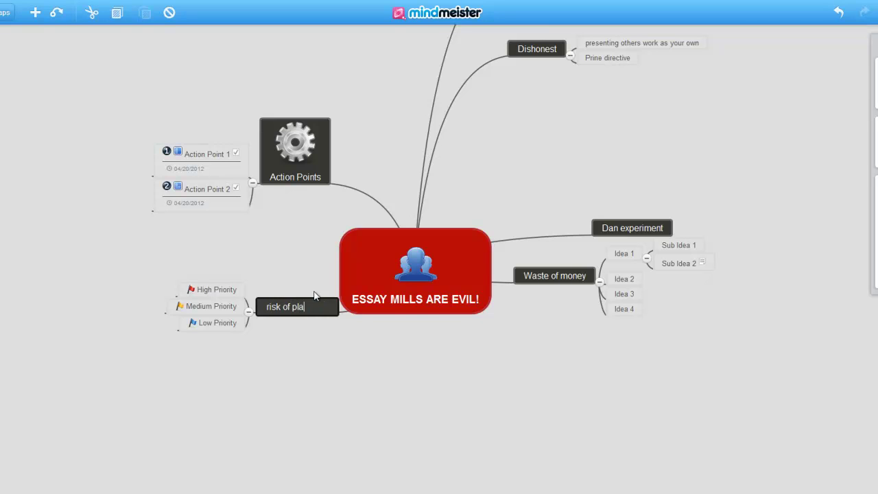
pyautogui.write('giarism')
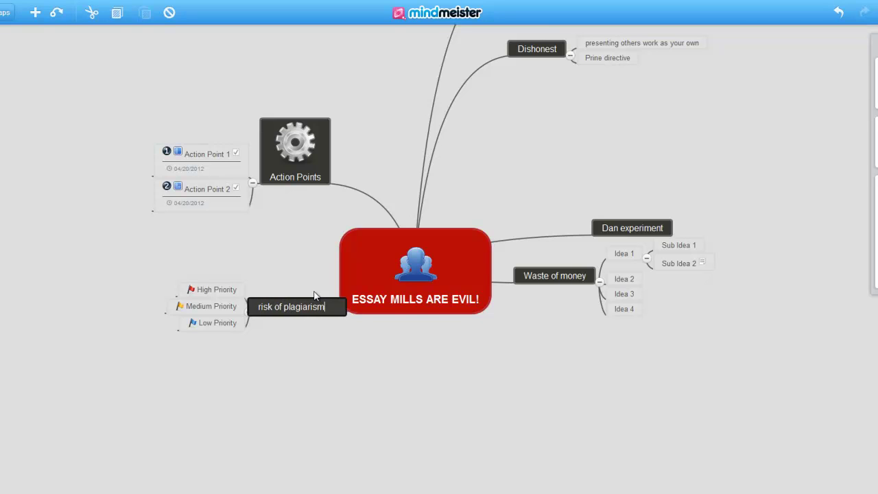
pyautogui.press('Return')
pyautogui.click(298, 153)
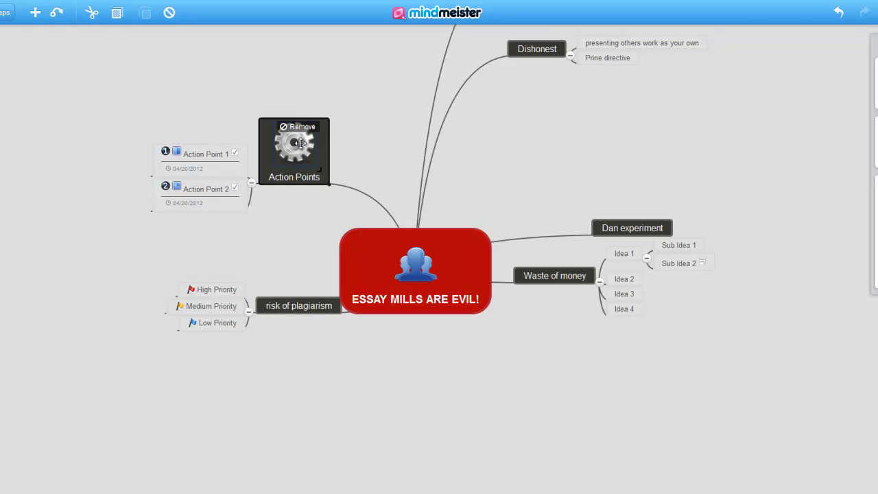
# Step: Remove the gear icon from Action Points and rename it 'corrupt businesses?'
pyautogui.click(305, 128)
pyautogui.click(305, 128)
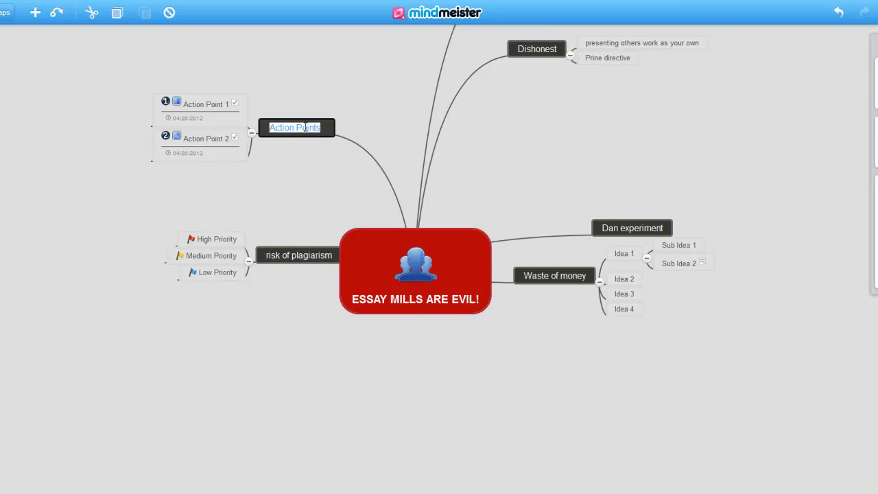
pyautogui.write('corrupt businesses')
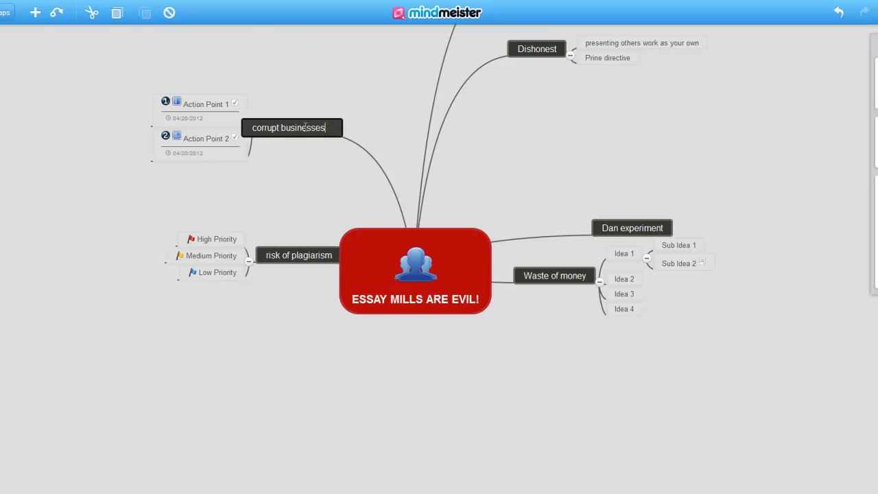
pyautogui.write('?')
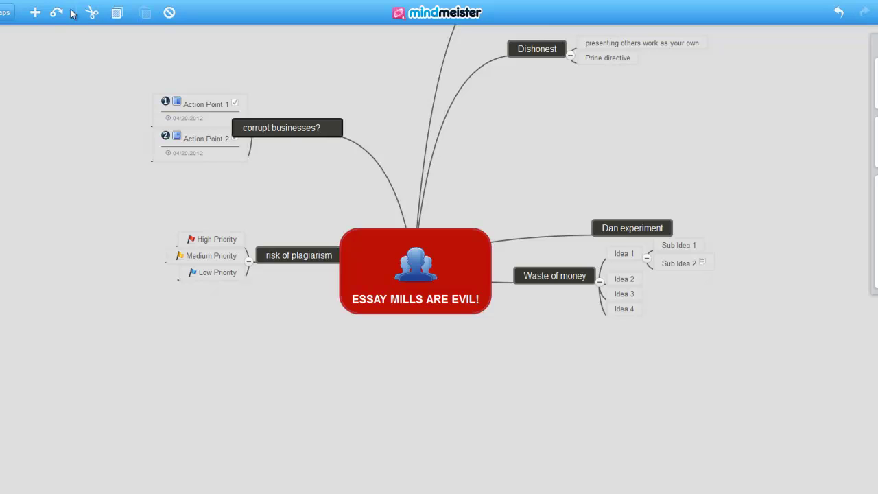
# Step: Add a child under 'corrupt businesses?' and a new main branch 'you won't learn anything'
pyautogui.click(35, 14)
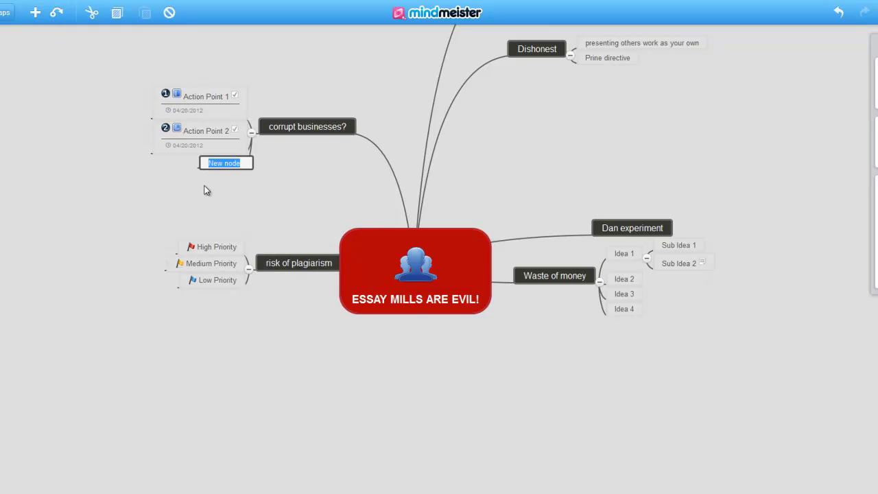
pyautogui.click(461, 276)
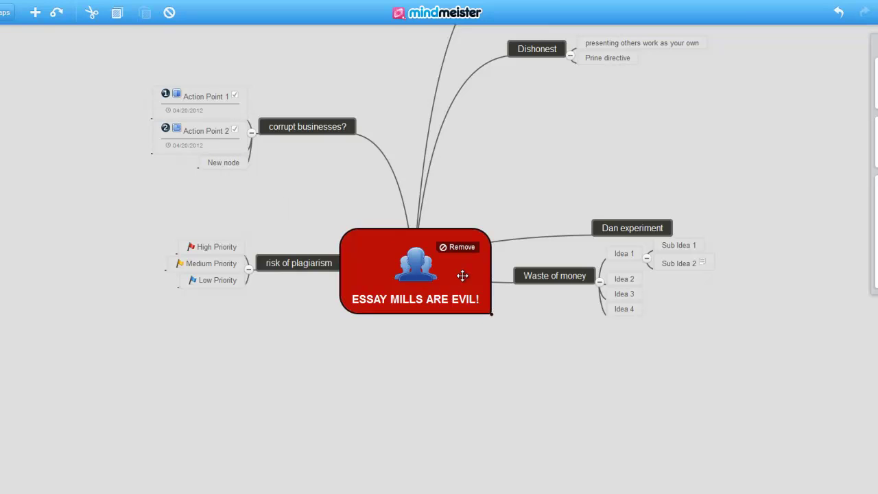
pyautogui.click(35, 13)
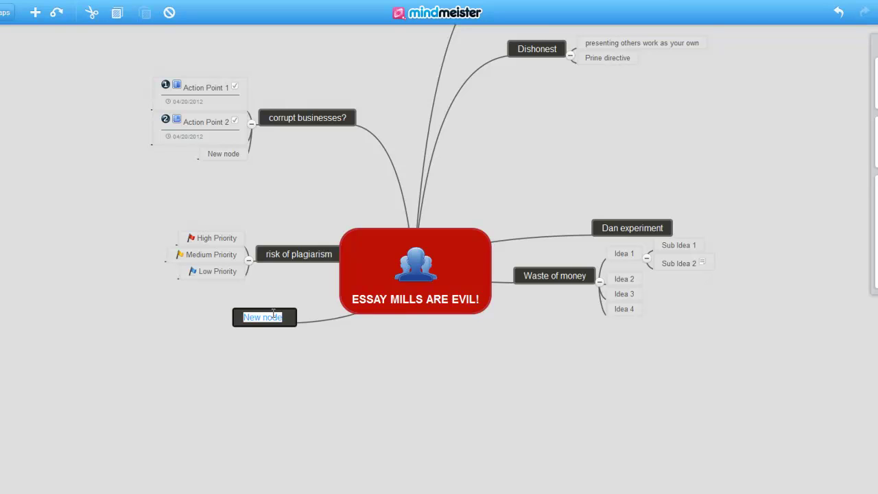
pyautogui.write('you ')
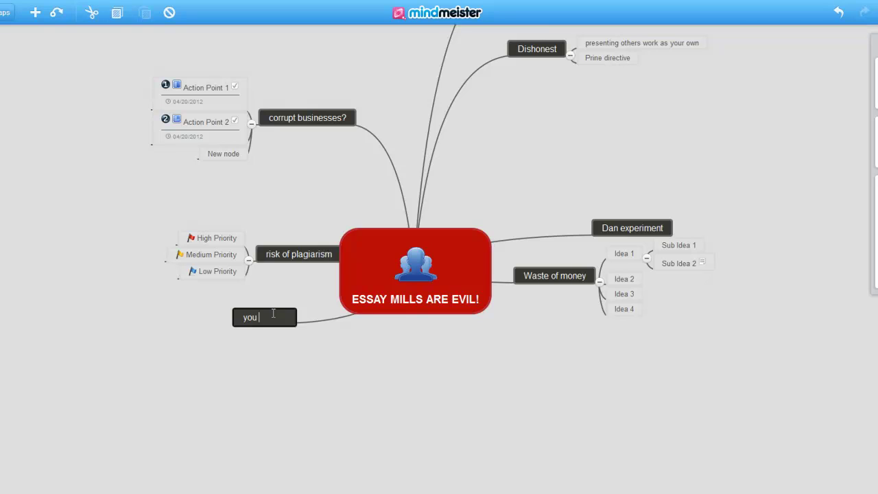
pyautogui.write("won't learn a")
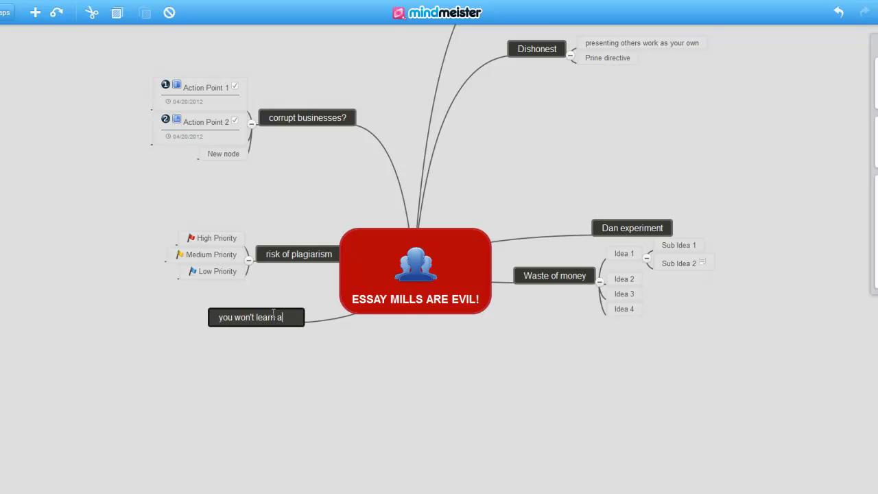
pyautogui.write('nything')
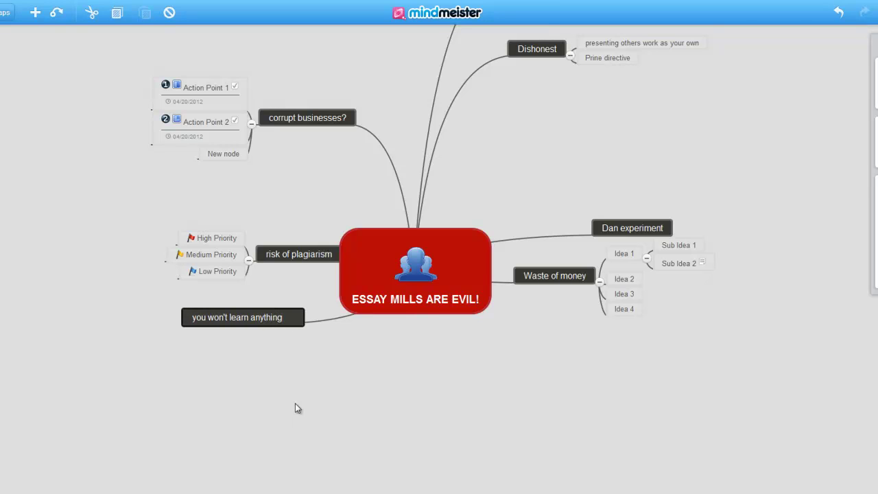
pyautogui.doubleClick(274, 315)
# Step: Give 'you won't learn anything' a New node child and add a main 'Writecheck' branch
pyautogui.click(37, 13)
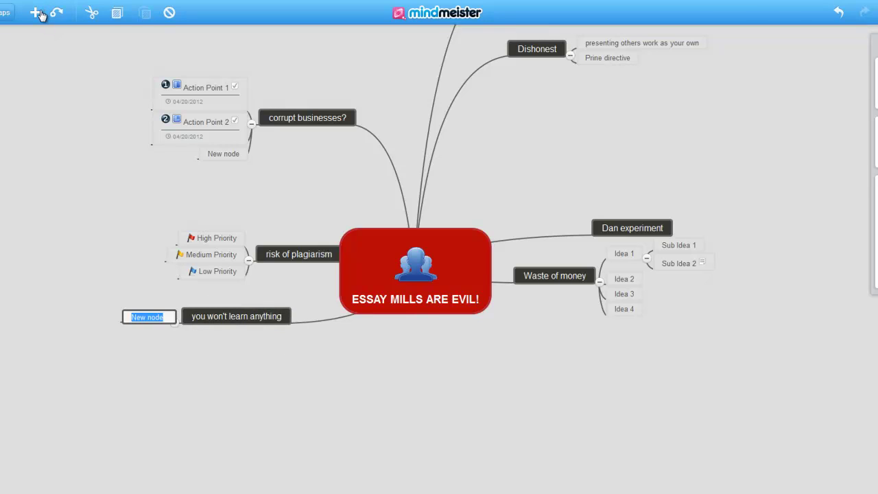
pyautogui.press('Return')
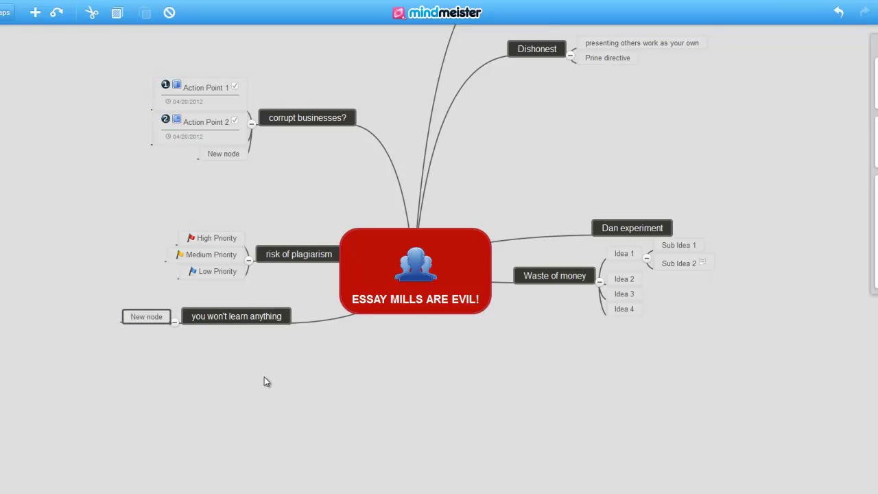
pyautogui.click(405, 293)
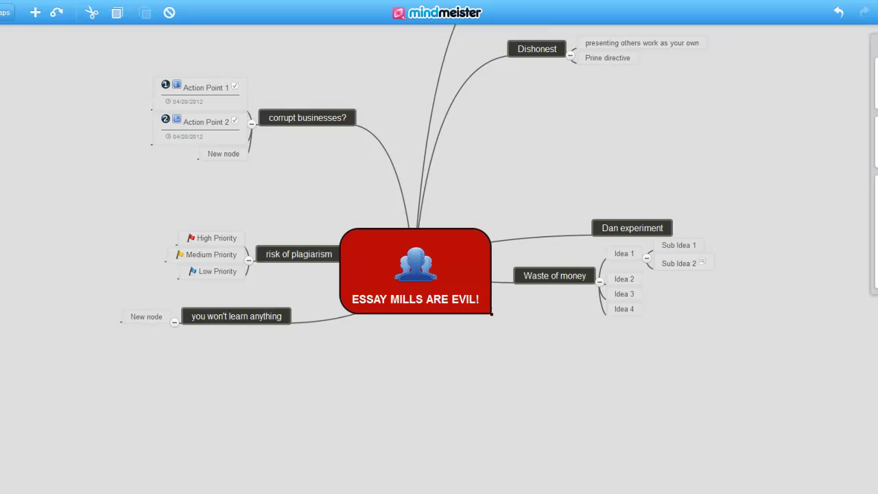
pyautogui.click(35, 13)
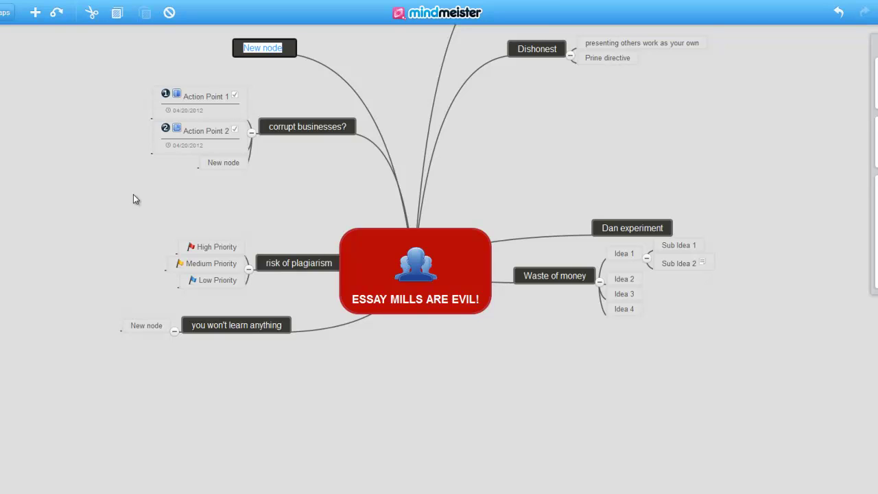
pyautogui.write('Writecheck')
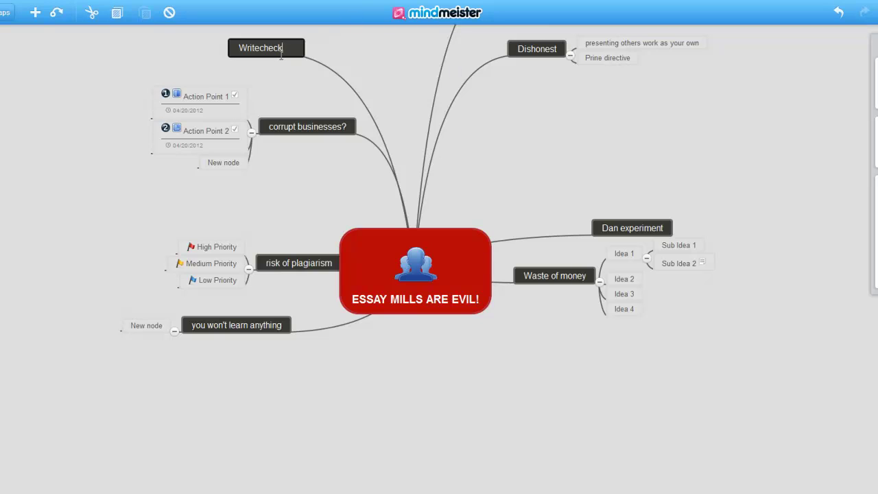
# Step: Drag Writecheck under the 'risk of plagiarism' branch, below Low Priority
pyautogui.moveTo(264, 48); pyautogui.dragTo(282, 259)
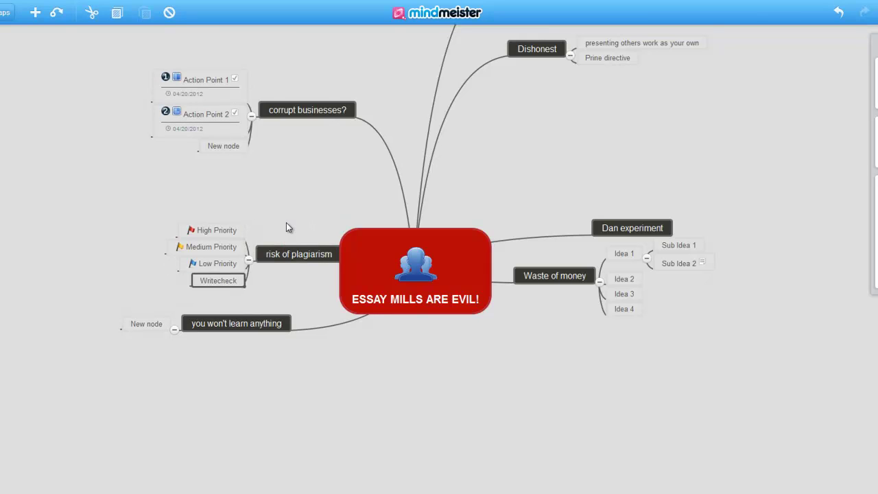